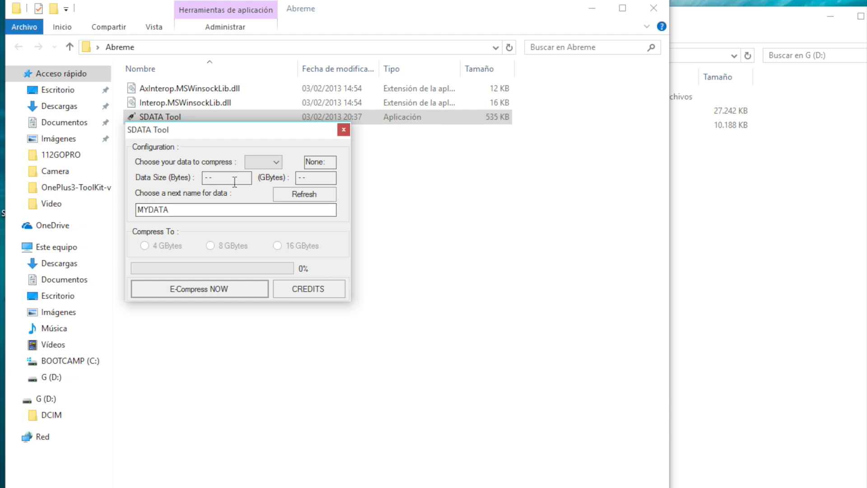
Choose drive D:\ as the data to compress and run the compression to 4 GBytes with the name MYDATA.
left_click(273, 162)
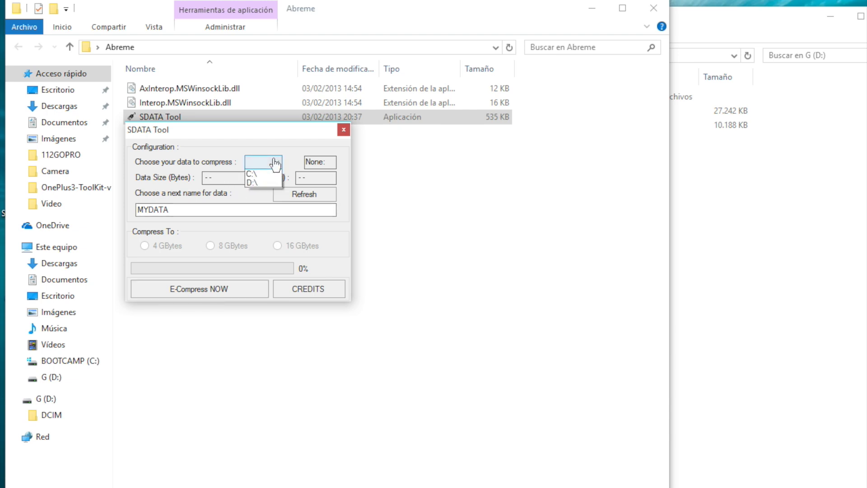
left_click(239, 127)
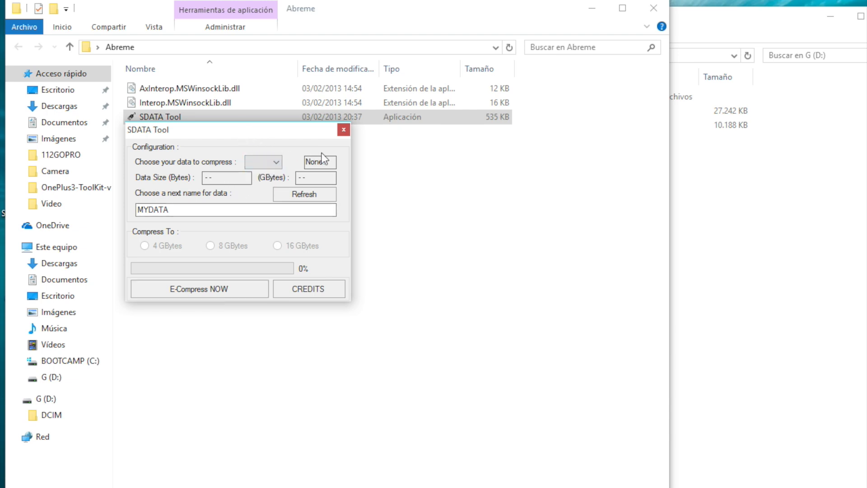
left_click_drag(229, 127, 410, 161)
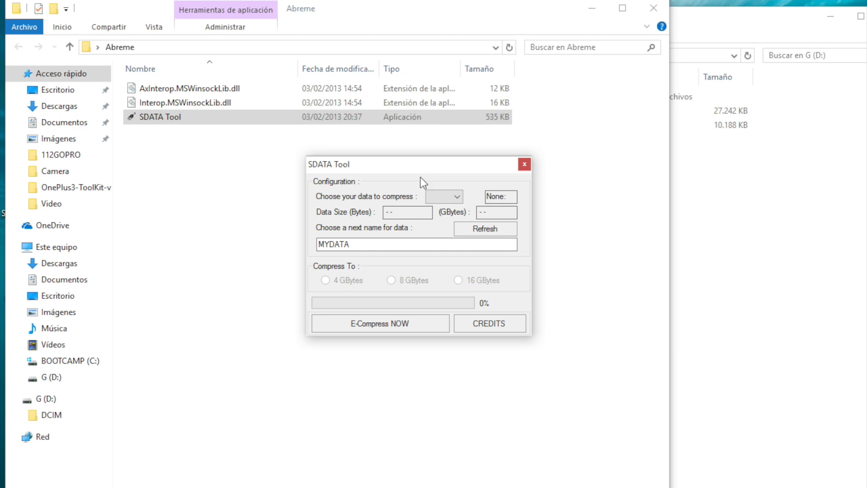
left_click(445, 196)
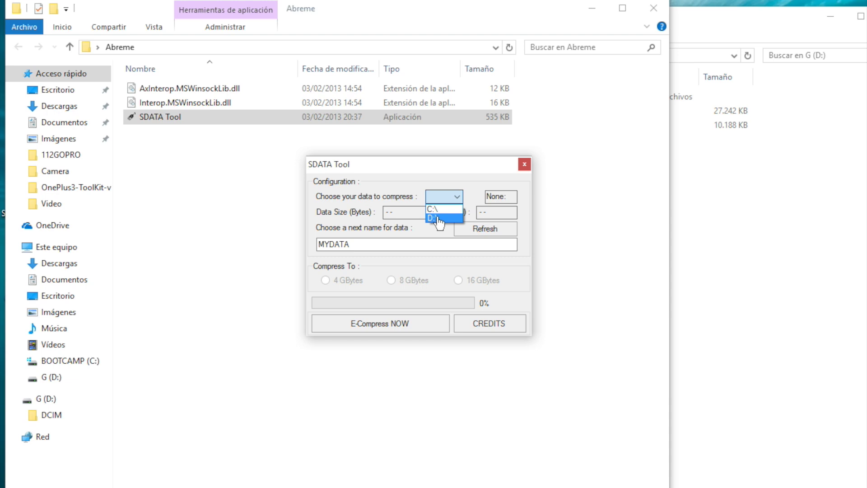
left_click(438, 218)
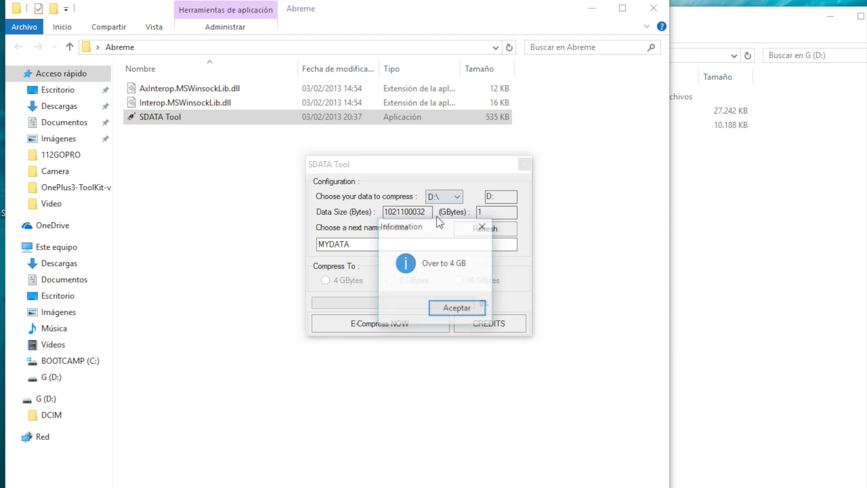
left_click(454, 311)
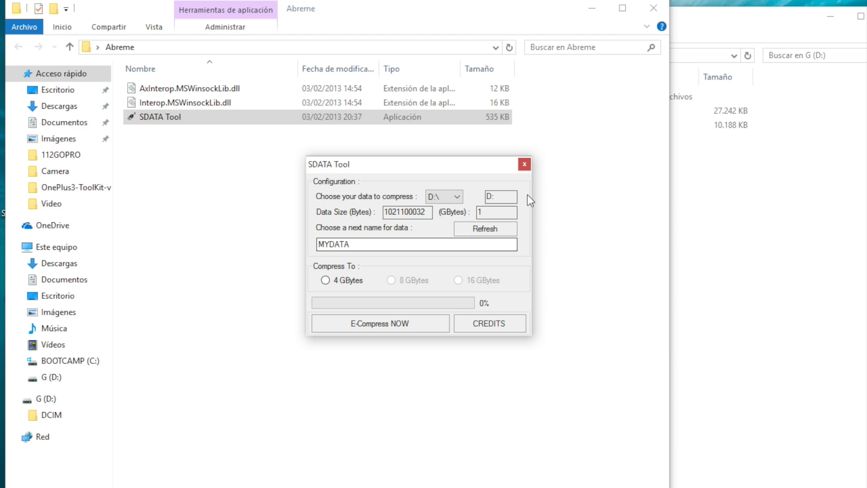
left_click(327, 280)
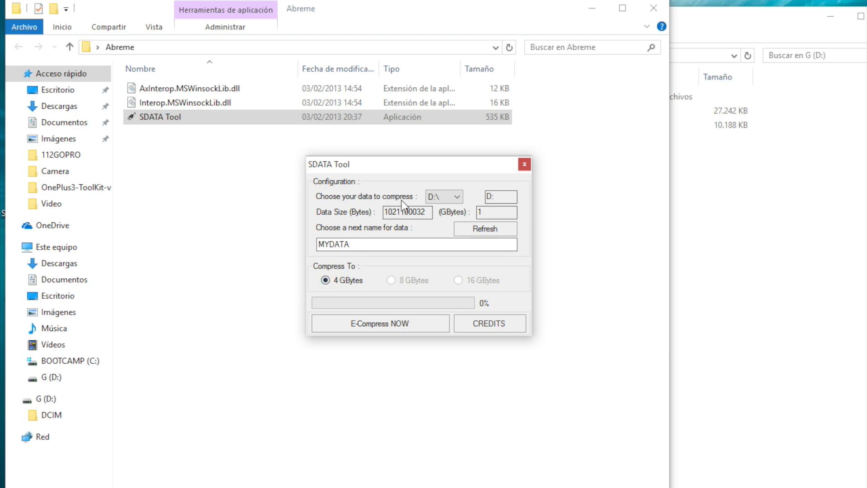
left_click(383, 324)
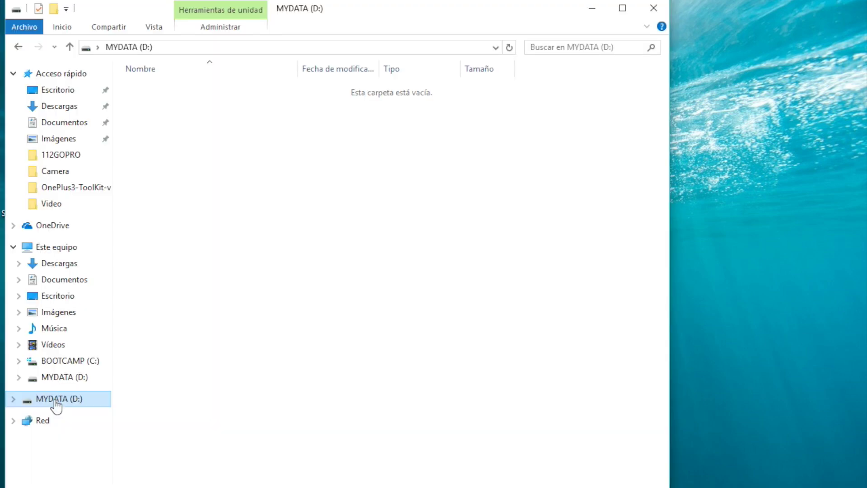
Check the used space, free space and capacity in the properties of the MYDATA (D:) drive.
right_click(55, 401)
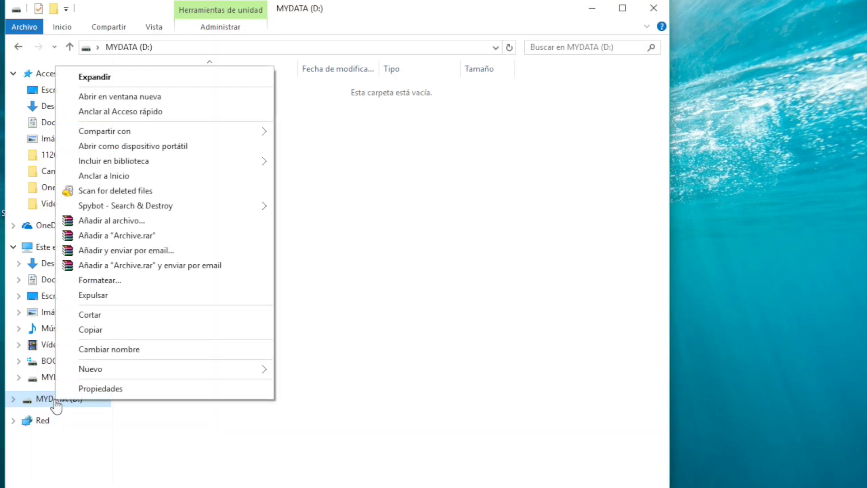
left_click(103, 388)
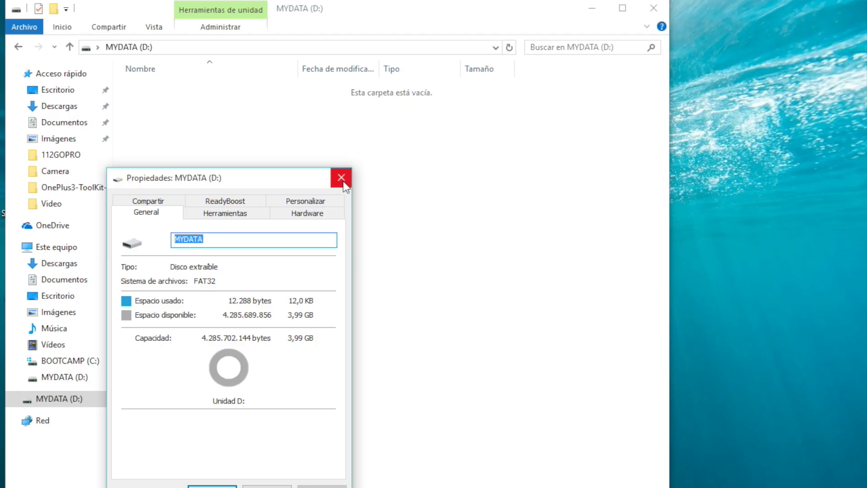
left_click(342, 178)
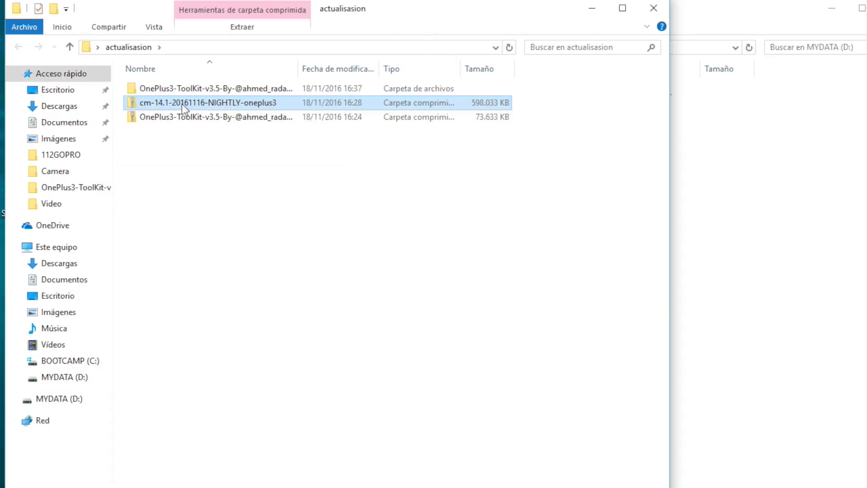
Copy cm-14.1-20161116-NIGHTLY-oneplus3 from the actualisasion folder to MYDATA (D:), showing the transfer details.
left_click_drag(167, 102, 770, 225)
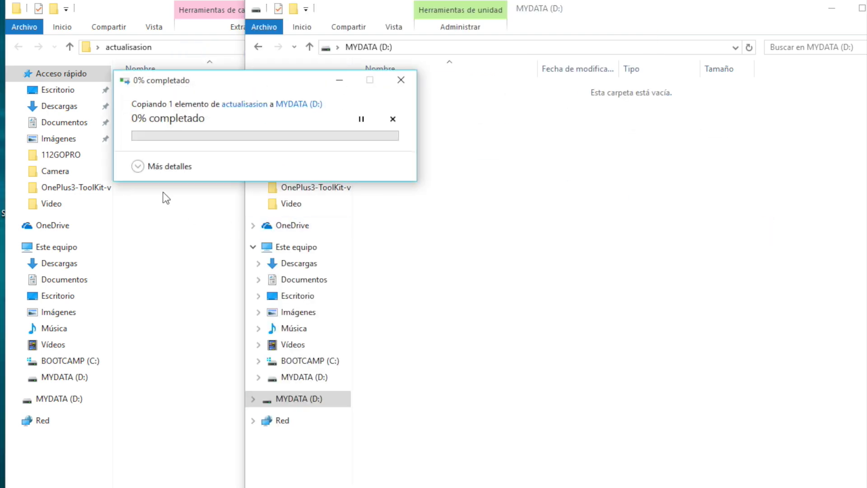
left_click(138, 167)
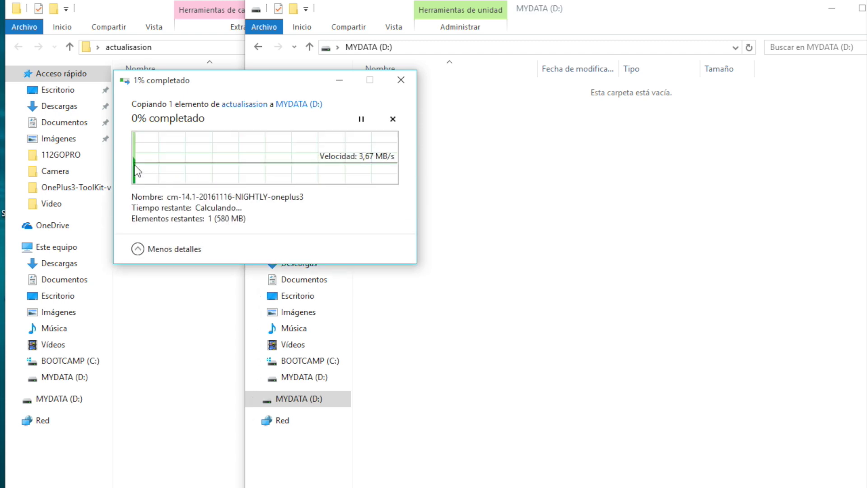
left_click(171, 298)
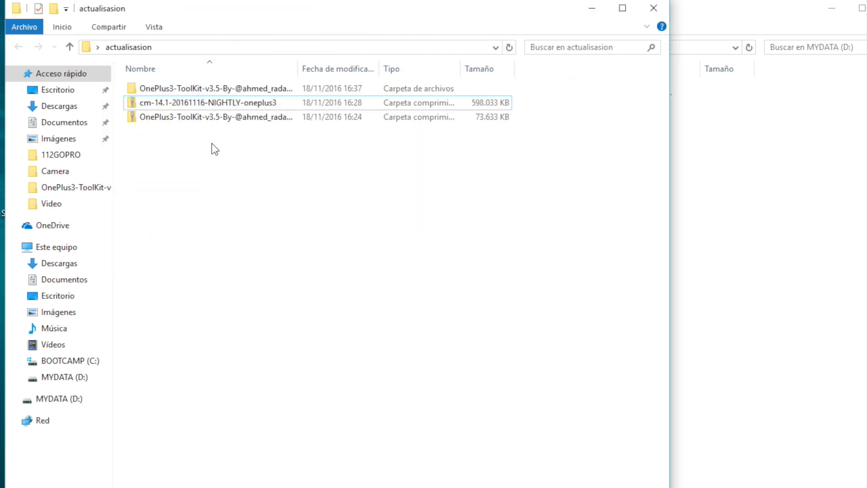
left_click(203, 89)
left_click(201, 104)
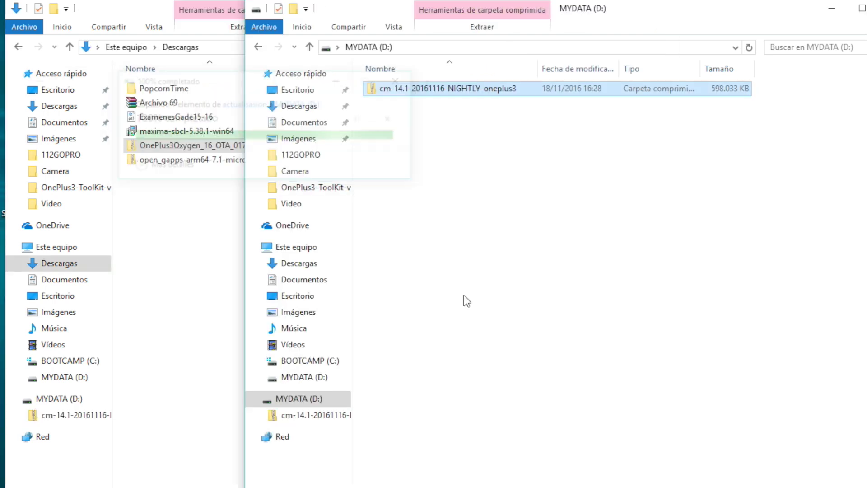
Try to copy the OnePlus3Oxygen_16_OTA_017 archive from the Descargas folder to the MYDATA (D:) drive.
left_click(431, 200)
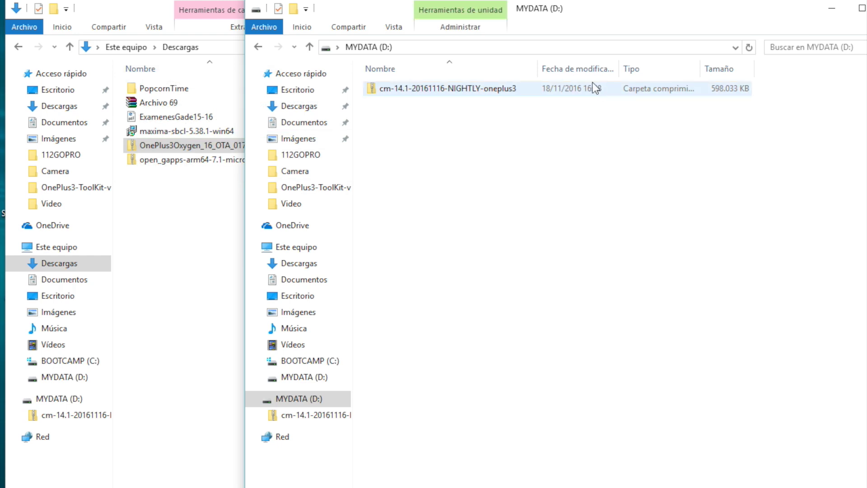
left_click(178, 230)
left_click(210, 163)
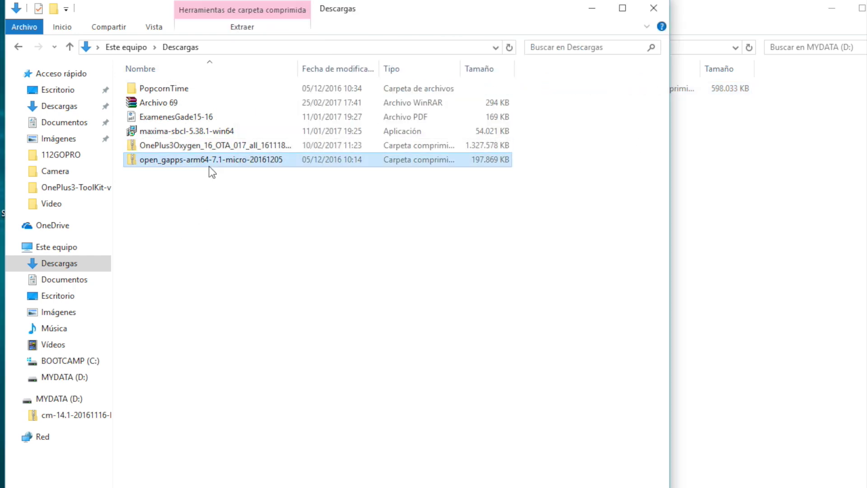
left_click(188, 146)
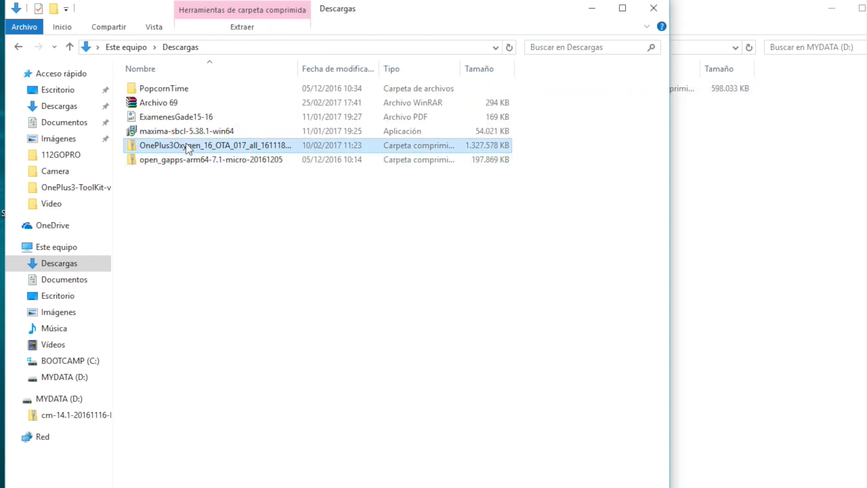
left_click_drag(187, 145, 748, 211)
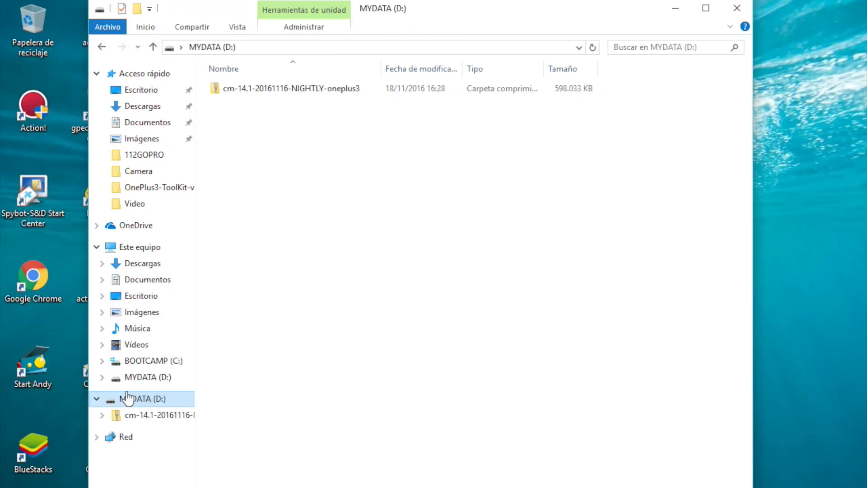
Quick-format the MYDATA (D:) drive as FAT with 16-kilobyte allocation units and the volume label MYDATA.
right_click(141, 398)
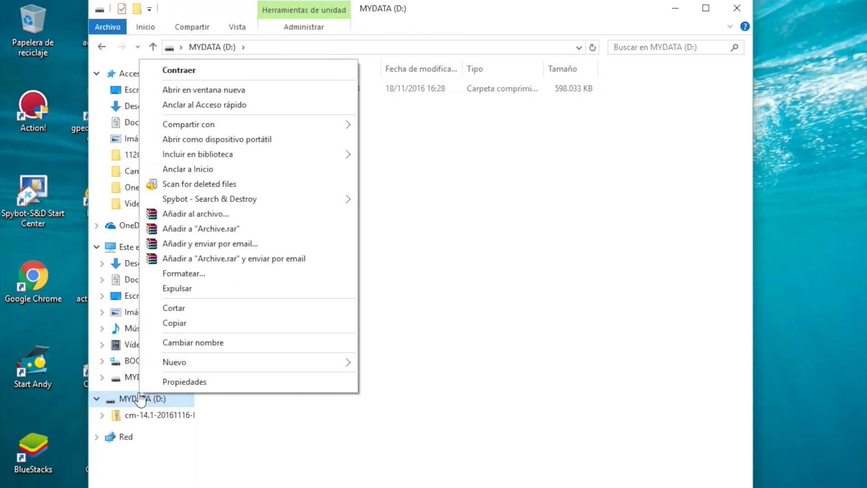
left_click(189, 280)
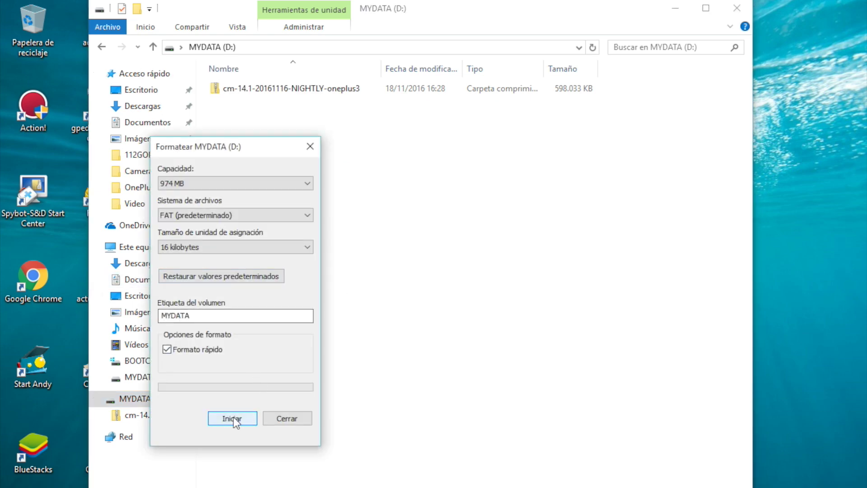
left_click(232, 415)
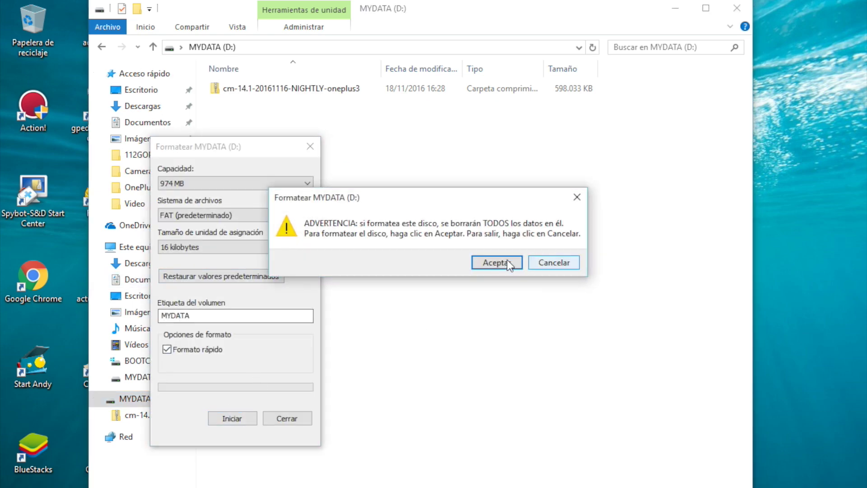
left_click(492, 261)
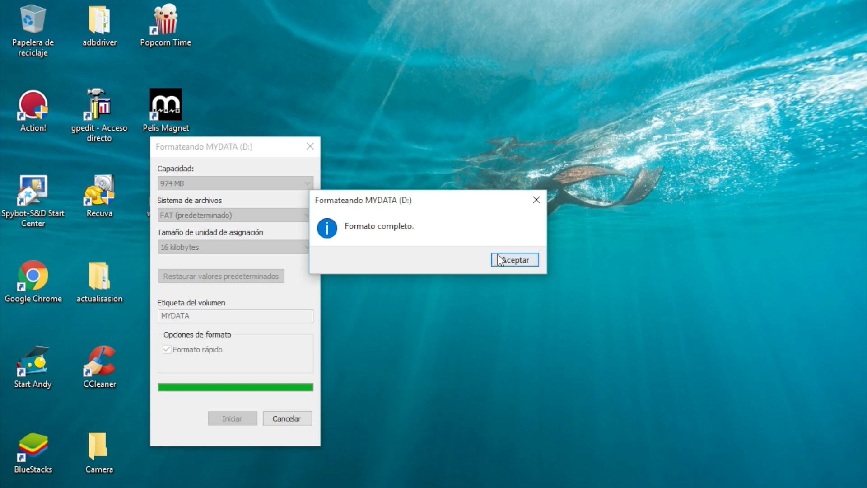
left_click(506, 258)
left_click(314, 147)
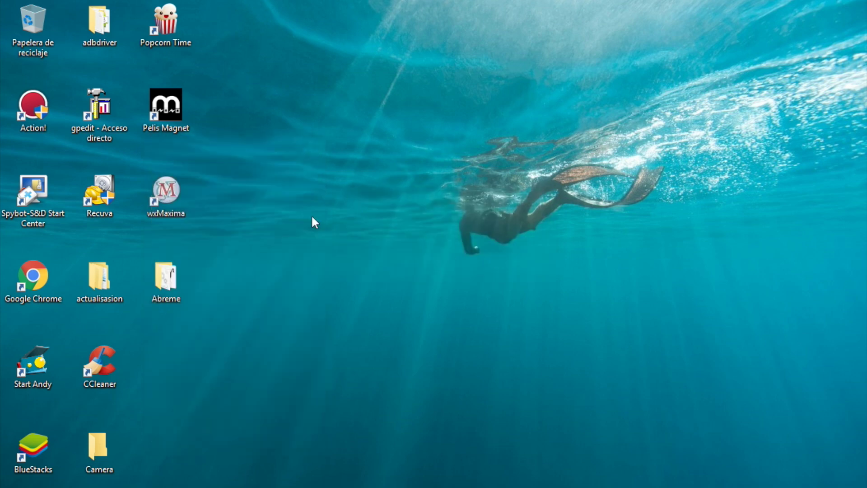
Open the MYDATA (D:) drive through the Camera folder and move its window aside at normal size.
left_click(88, 446)
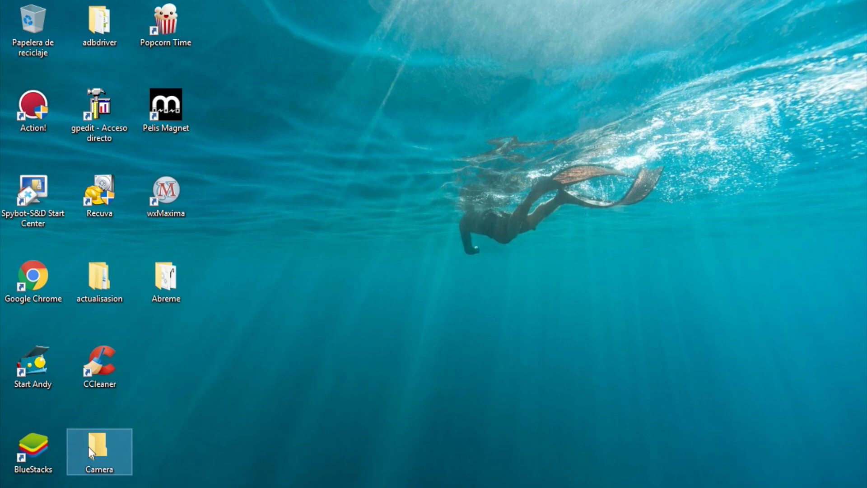
double_click(88, 446)
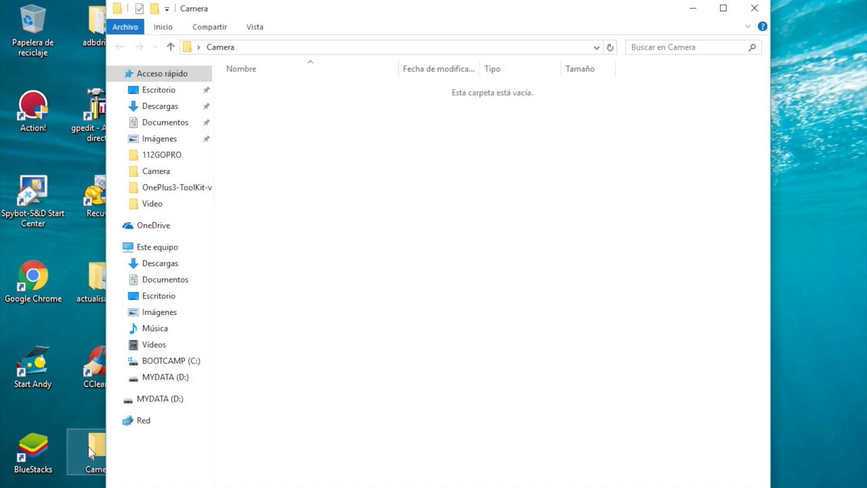
left_click(152, 400)
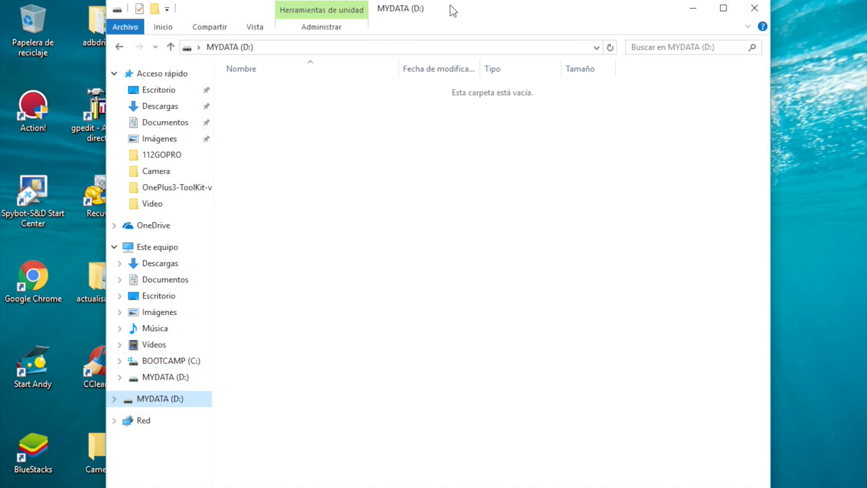
left_click_drag(470, 14, 625, 24)
double_click(595, 5)
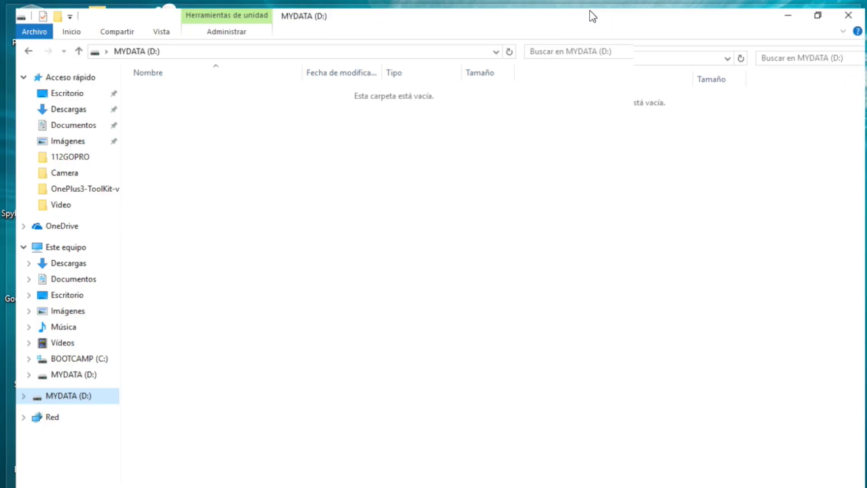
left_click(816, 9)
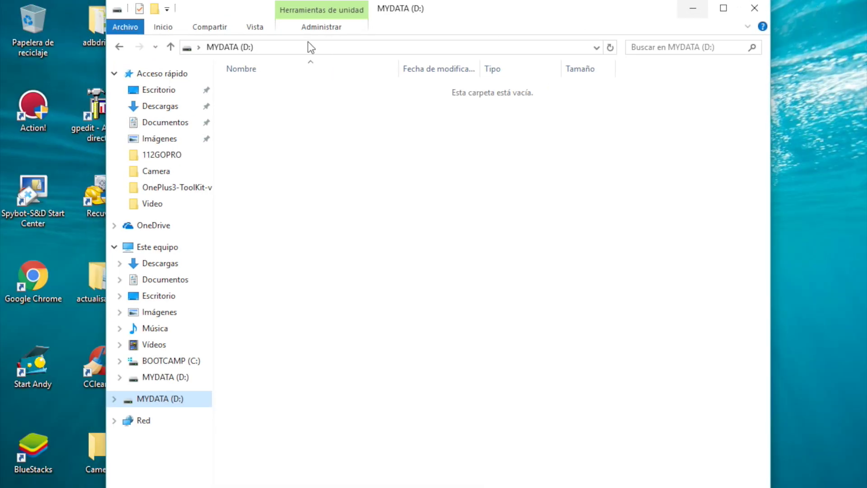
left_click_drag(492, 14, 651, 21)
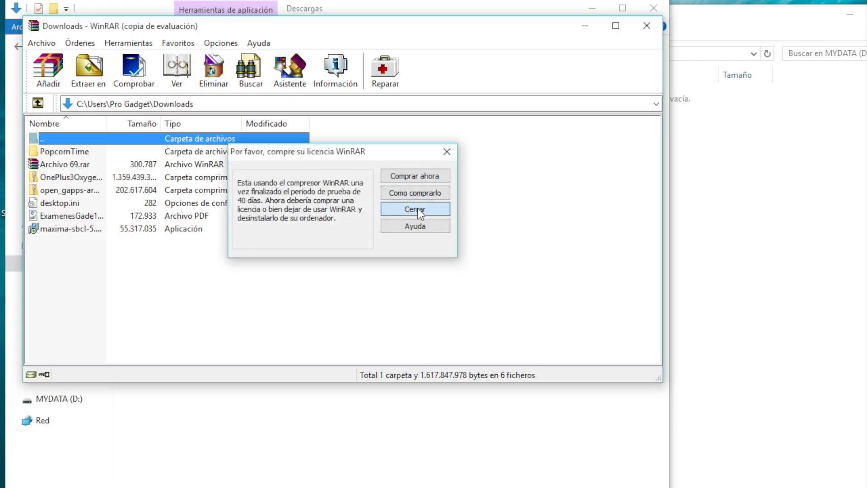
left_click(419, 211)
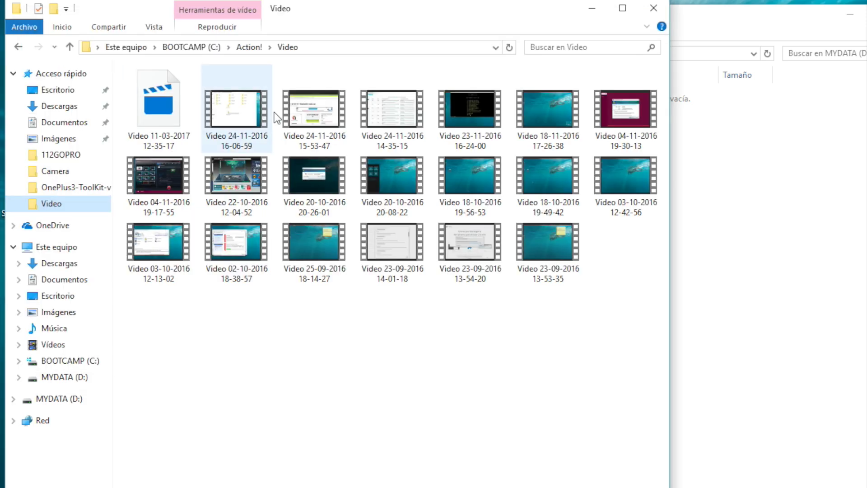
left_click(229, 118)
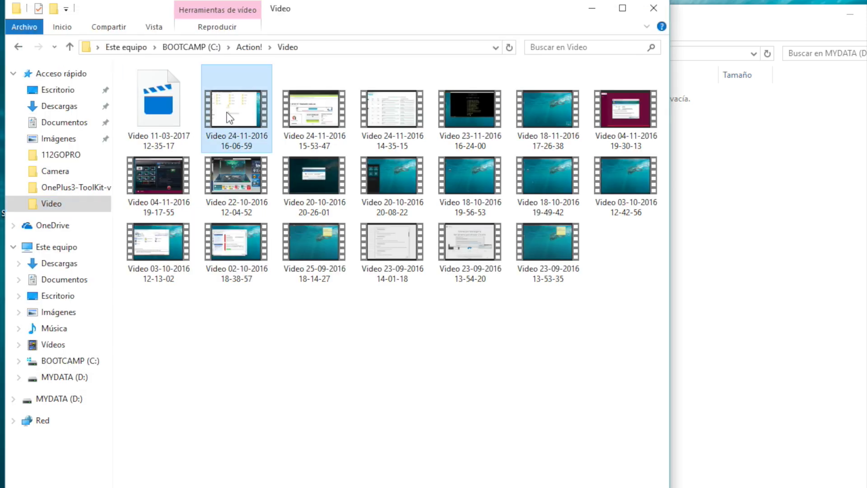
right_click(226, 112)
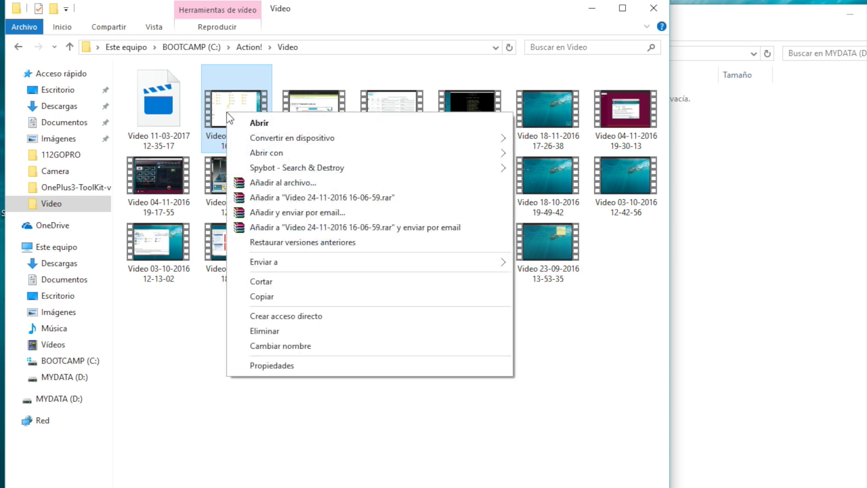
left_click(256, 184)
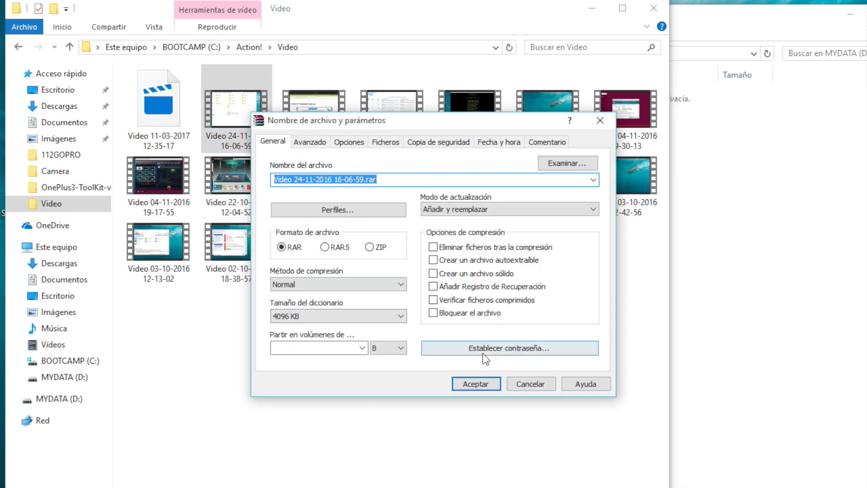
left_click(444, 208)
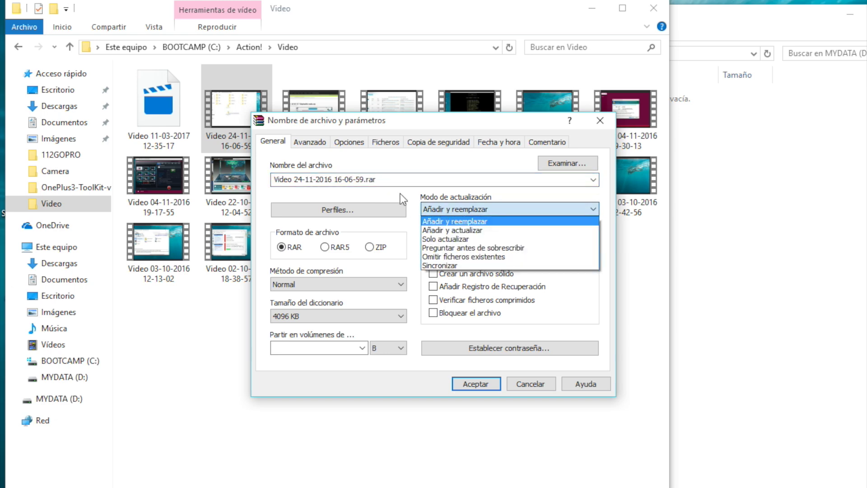
left_click(357, 285)
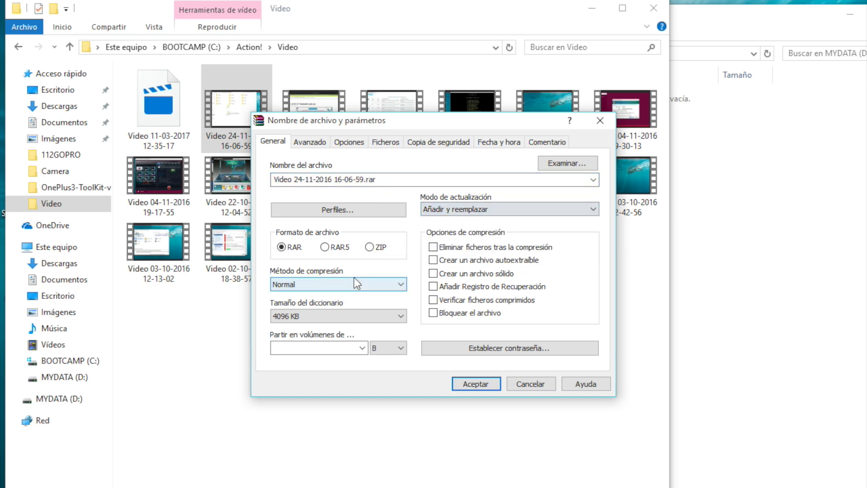
left_click(356, 285)
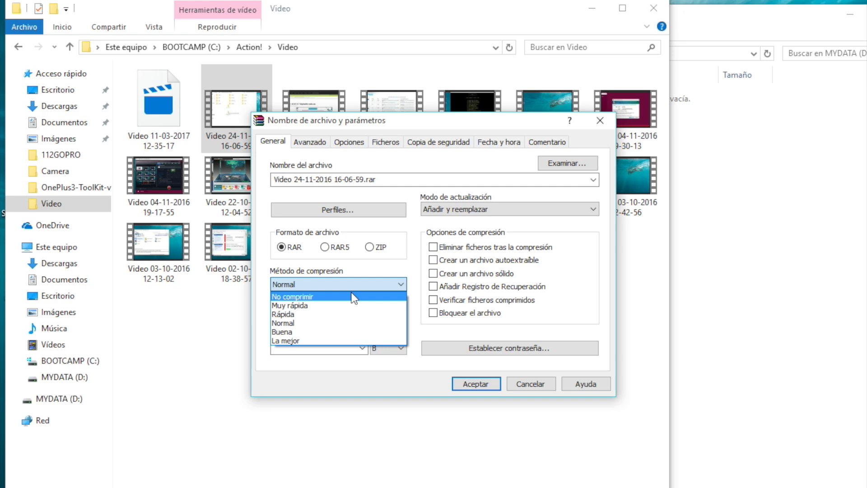
left_click(335, 341)
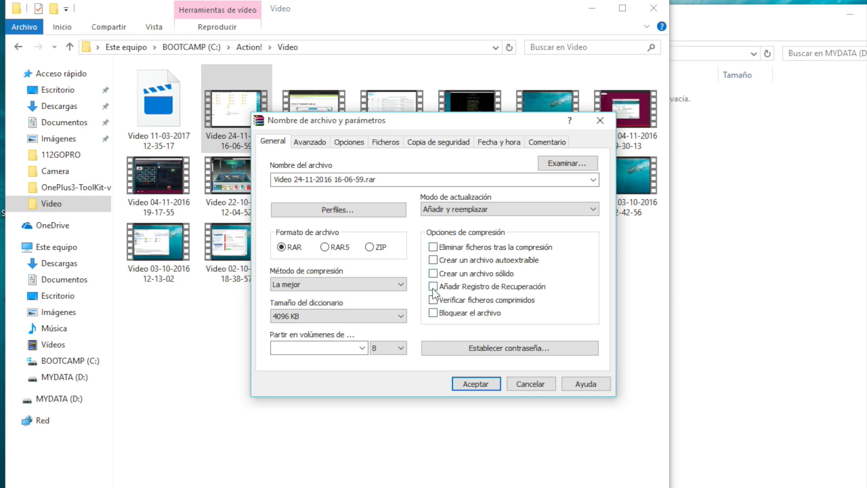
left_click(481, 386)
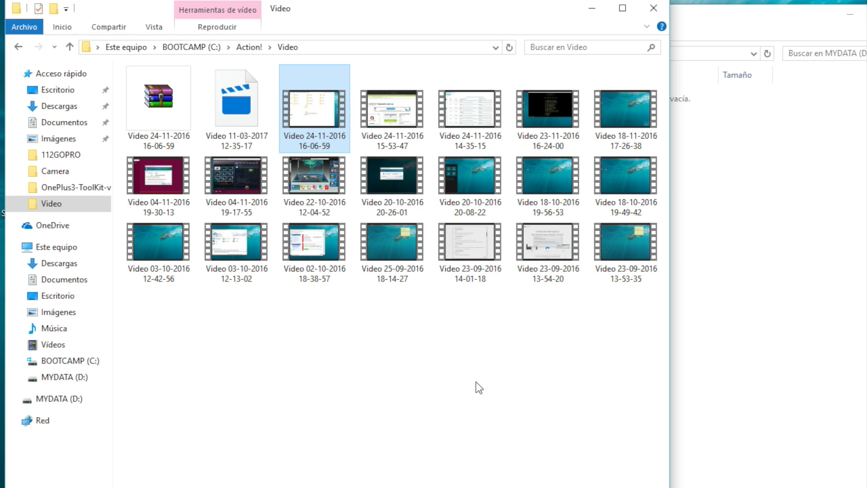
left_click(161, 112)
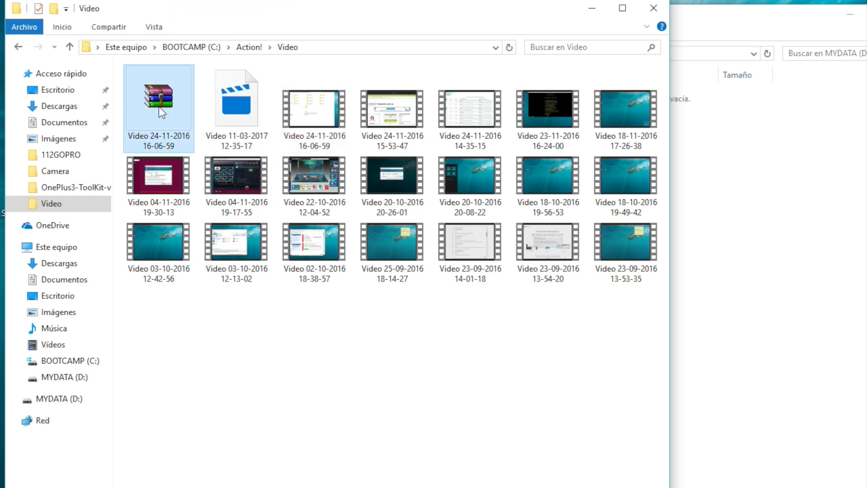
left_click(316, 128)
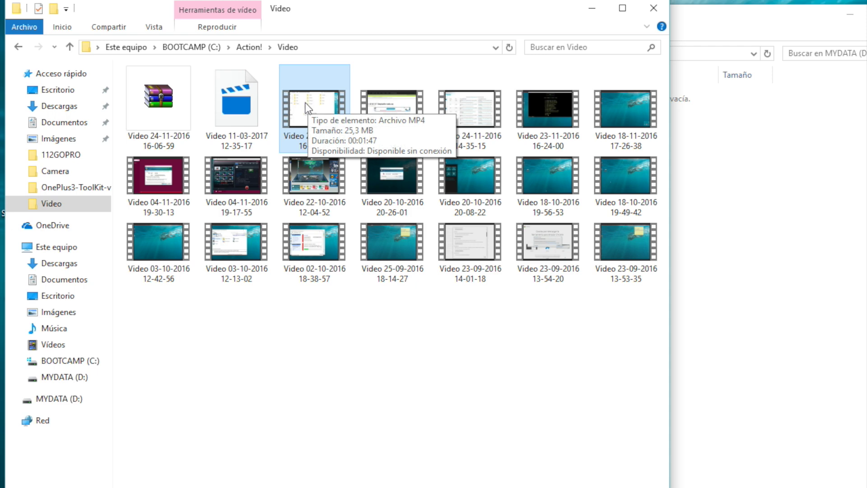
left_click(159, 110)
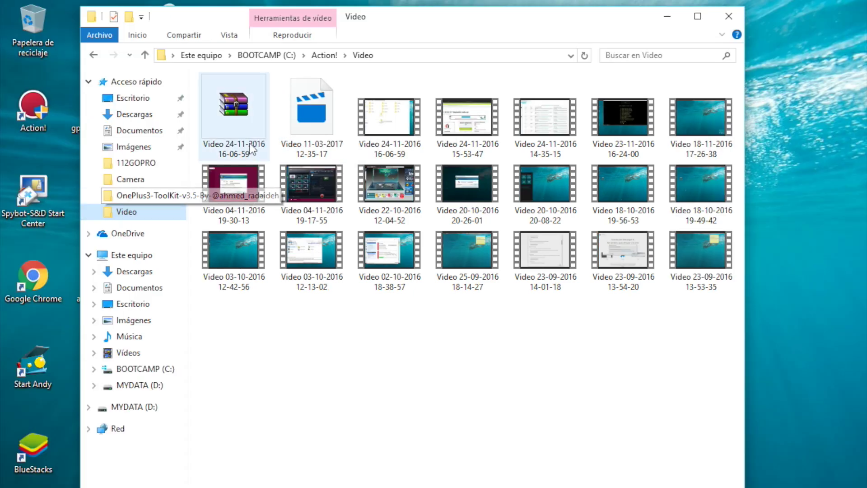
left_click_drag(234, 116, 129, 408)
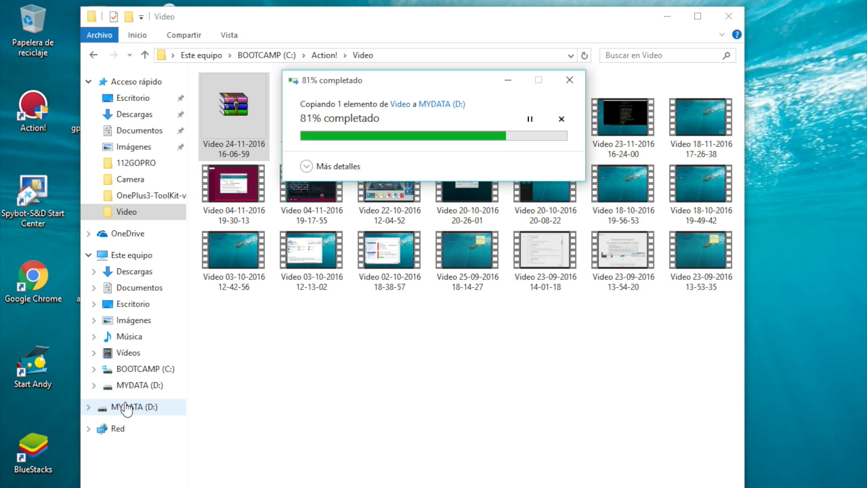
left_click(128, 408)
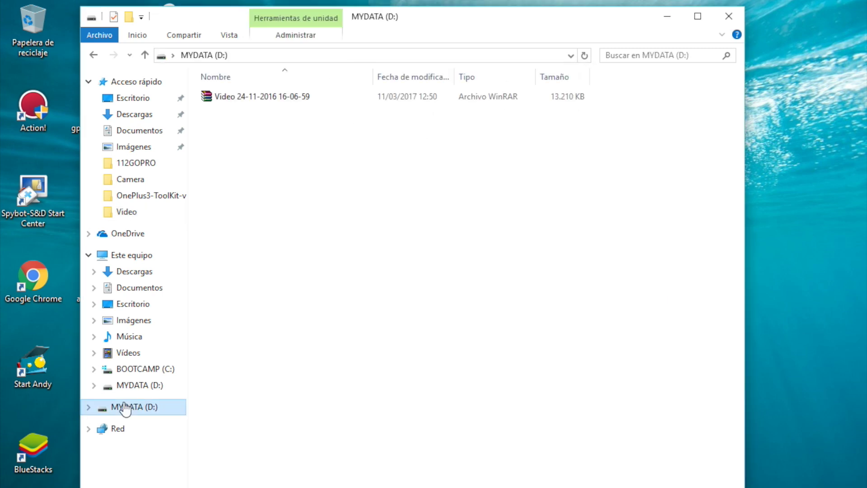
left_click(272, 100)
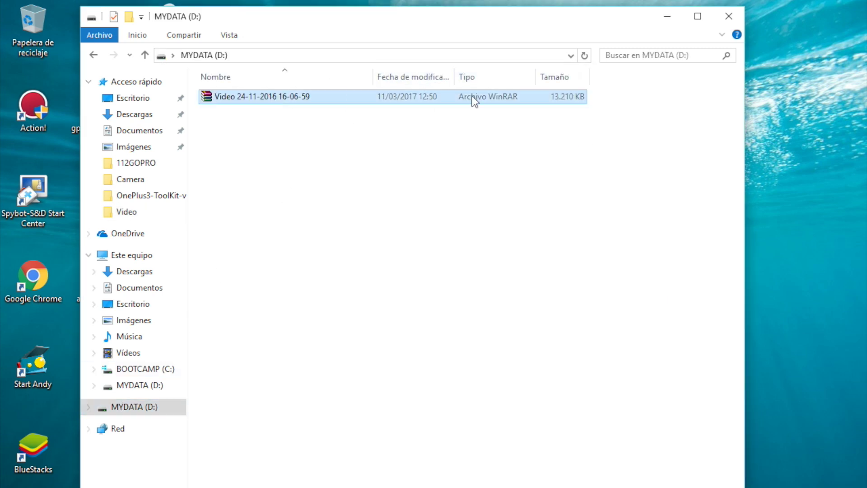